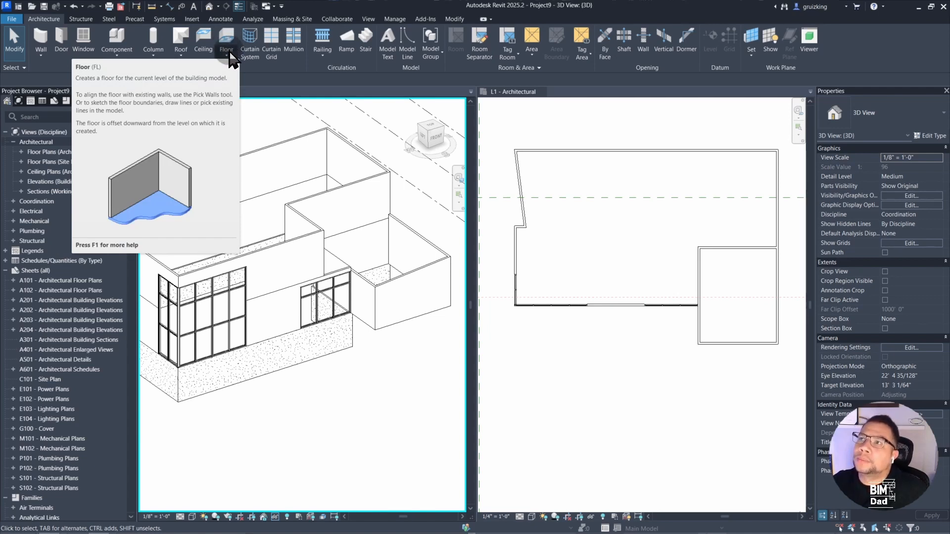
# Start an architectural floor of type Generic - 12" on L1 and pick the lower west wall as its first boundary line.
pyautogui.click(226, 53)
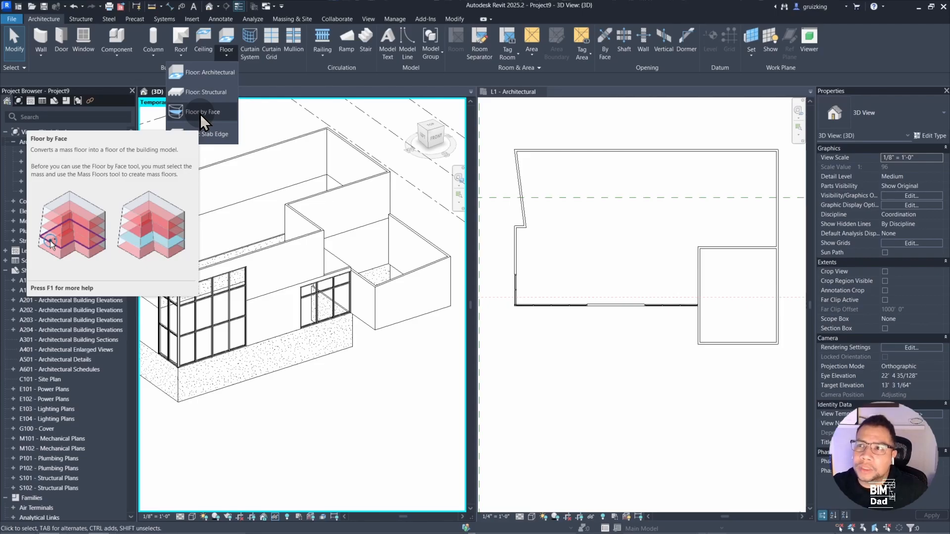
pyautogui.click(203, 72)
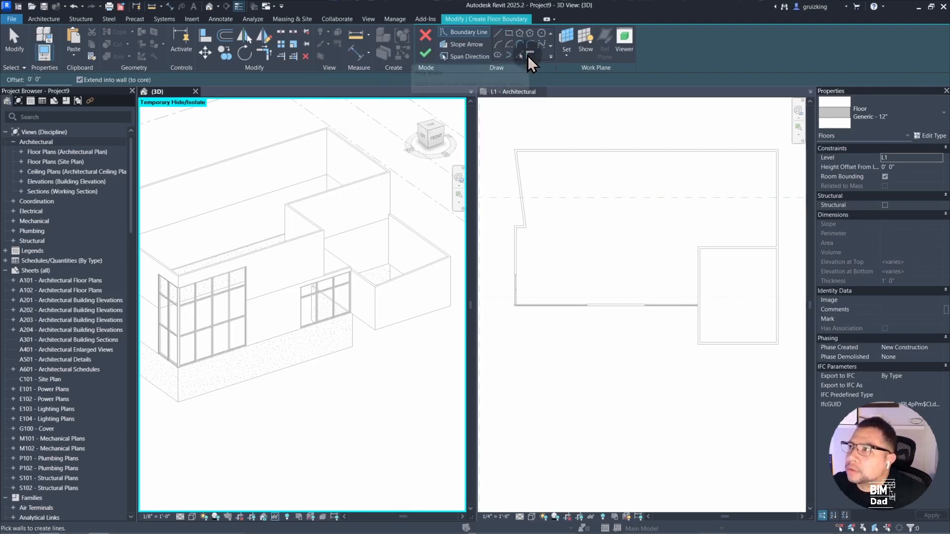
pyautogui.scroll(2, 520, 265)
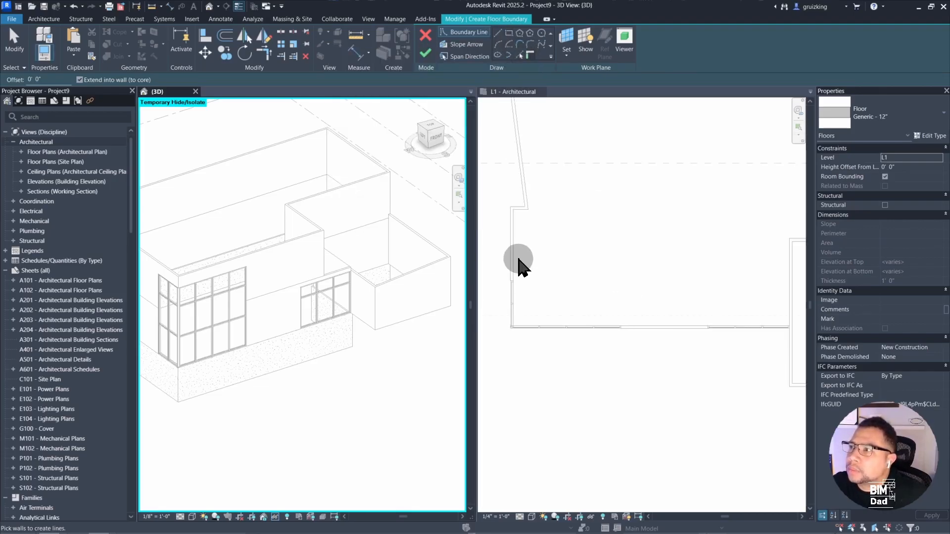
pyautogui.click(510, 265)
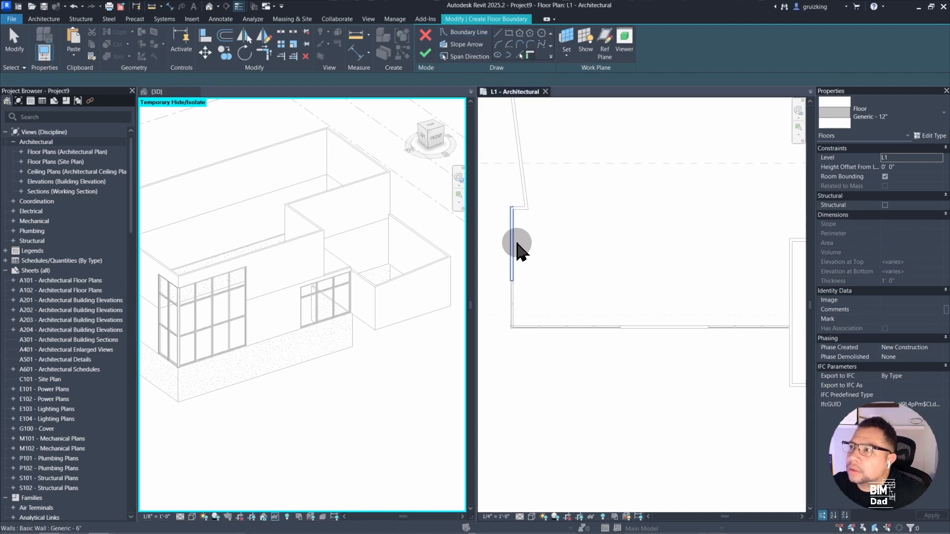
pyautogui.scroll(2, 511, 255)
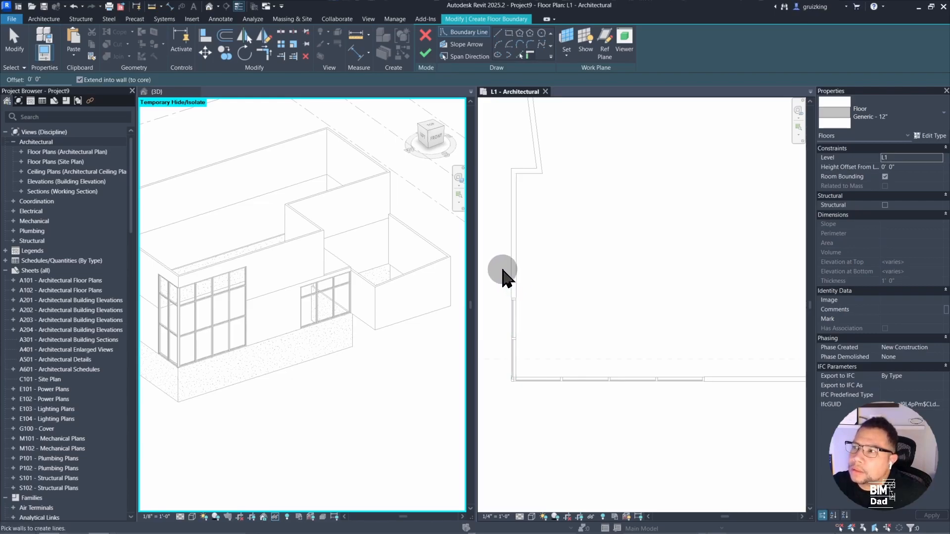
pyautogui.moveTo(503, 272); pyautogui.dragTo(559, 300, button='middle')
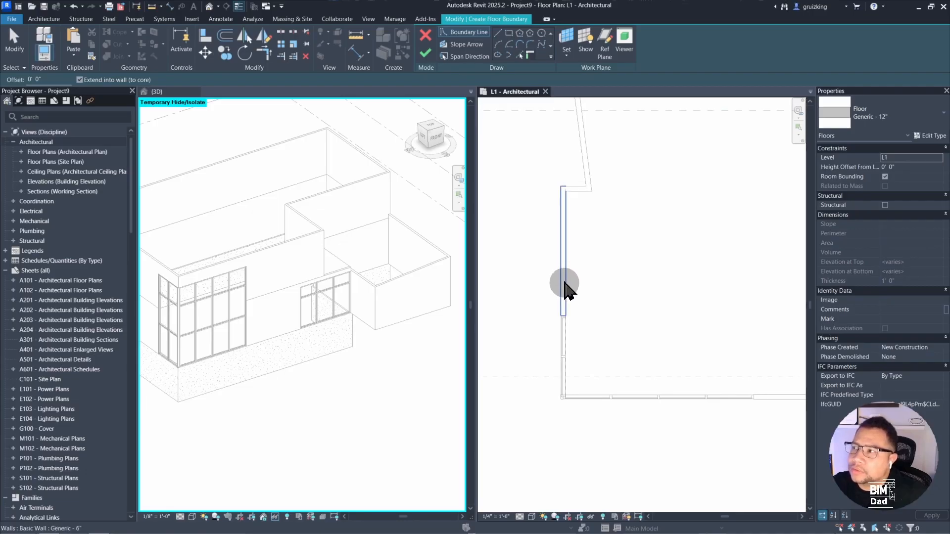
pyautogui.click(566, 284)
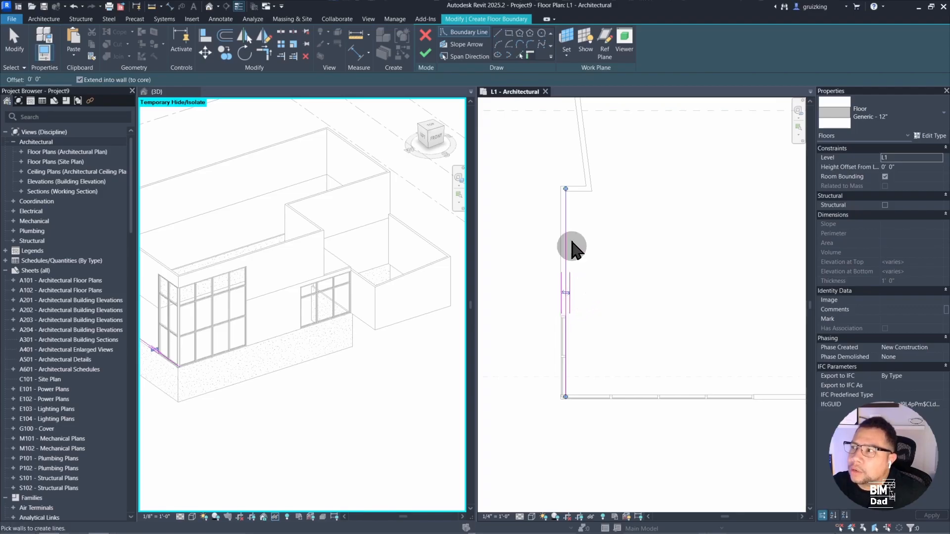
# Add floor boundary lines along the short jog wall and the slanted west wall.
pyautogui.click(577, 195)
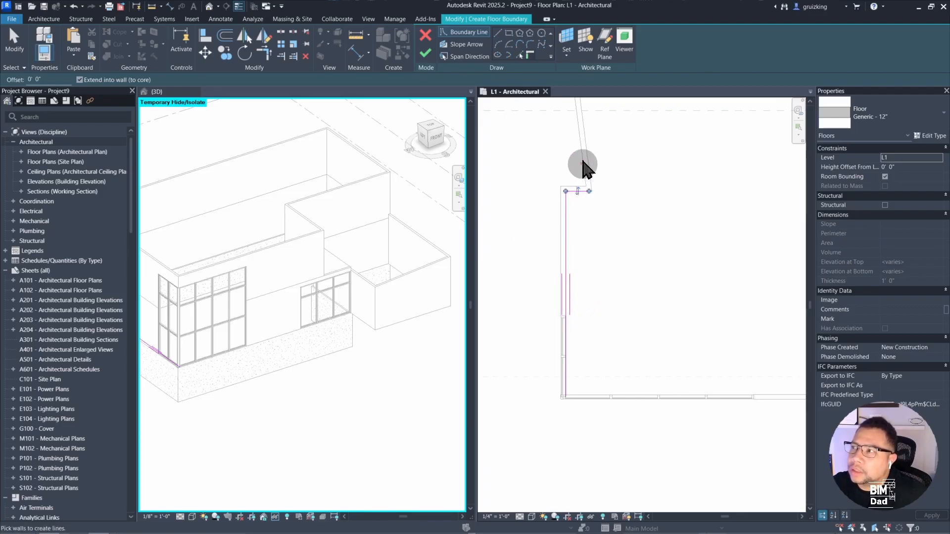
pyautogui.click(584, 153)
pyautogui.scroll(-2, 585, 159)
pyautogui.moveTo(596, 123); pyautogui.dragTo(548, 222, button='middle')
pyautogui.scroll(-1, 584, 167)
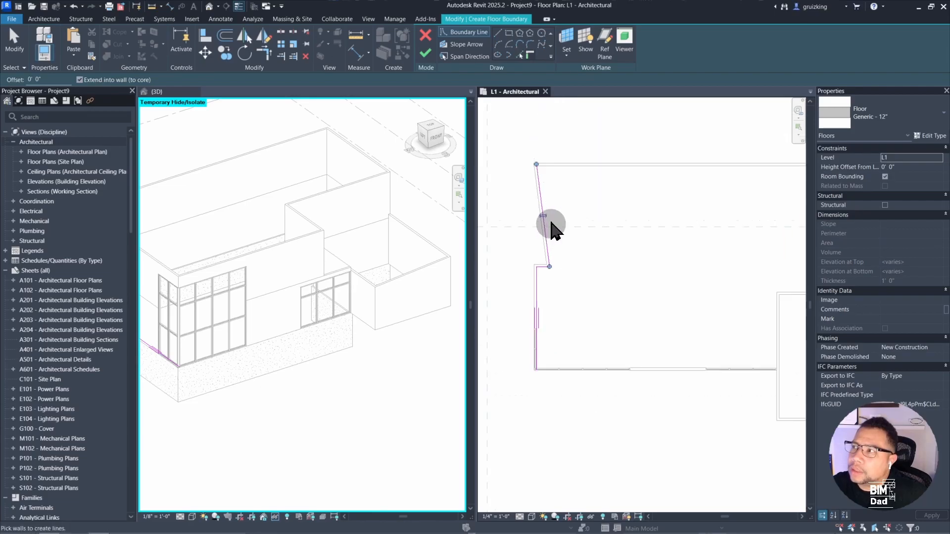
# Pick the north wall as a boundary line and flip the picked lines to the walls' exterior face.
pyautogui.click(577, 166)
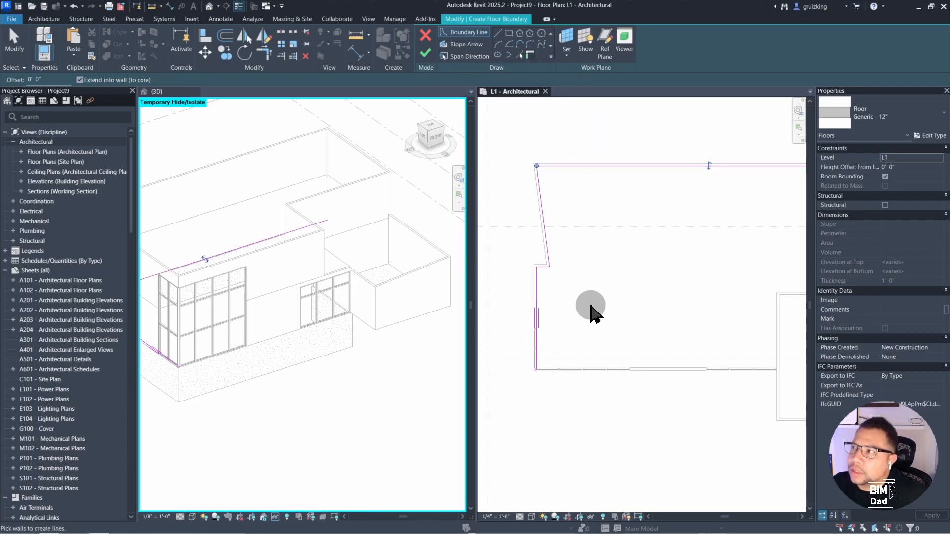
pyautogui.moveTo(578, 314); pyautogui.dragTo(582, 306, button='middle')
pyautogui.moveTo(608, 262); pyautogui.dragTo(582, 285, button='middle')
pyautogui.click(691, 184)
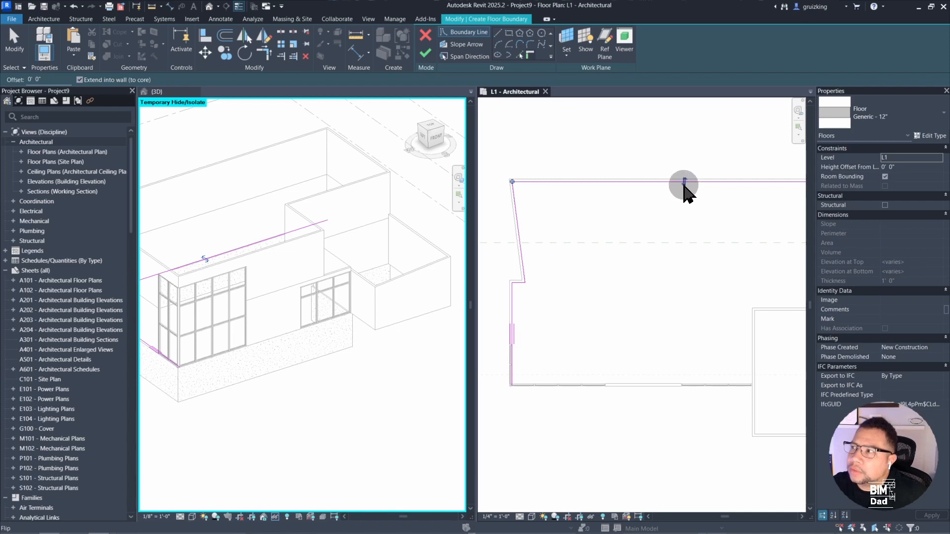
pyautogui.click(684, 184)
pyautogui.press('space')
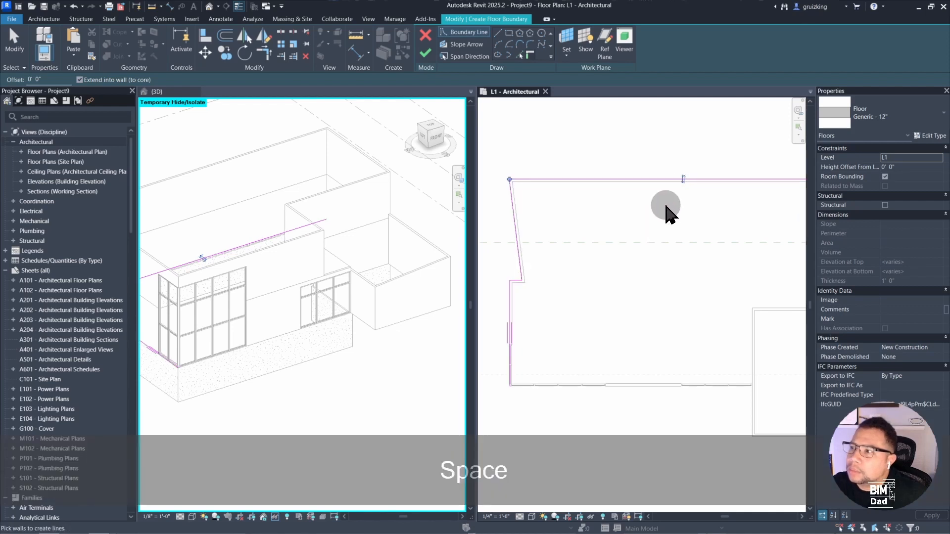
# Add boundary lines along the east wall and the north and west walls of the southeast room.
pyautogui.moveTo(643, 263); pyautogui.dragTo(613, 255, button='middle')
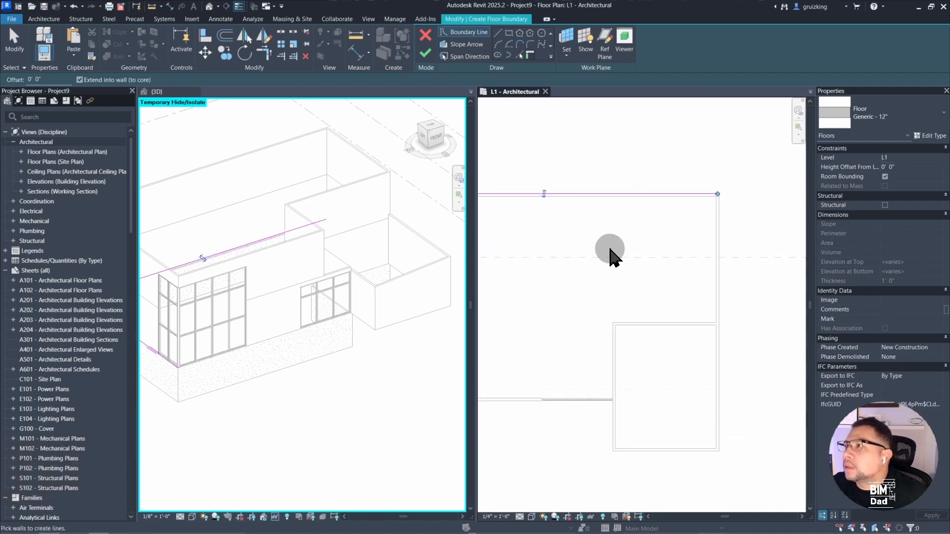
pyautogui.click(721, 241)
pyautogui.moveTo(725, 377); pyautogui.dragTo(741, 344, button='middle')
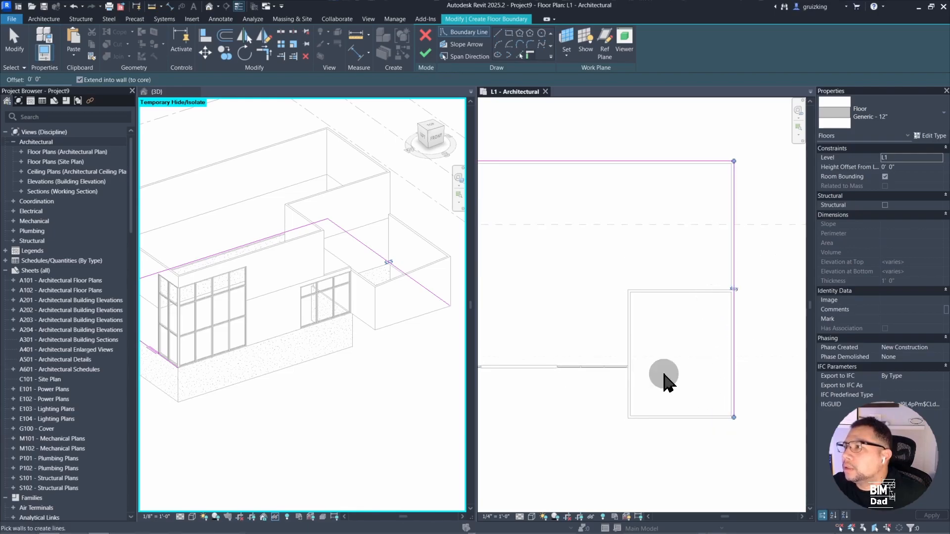
pyautogui.click(669, 300)
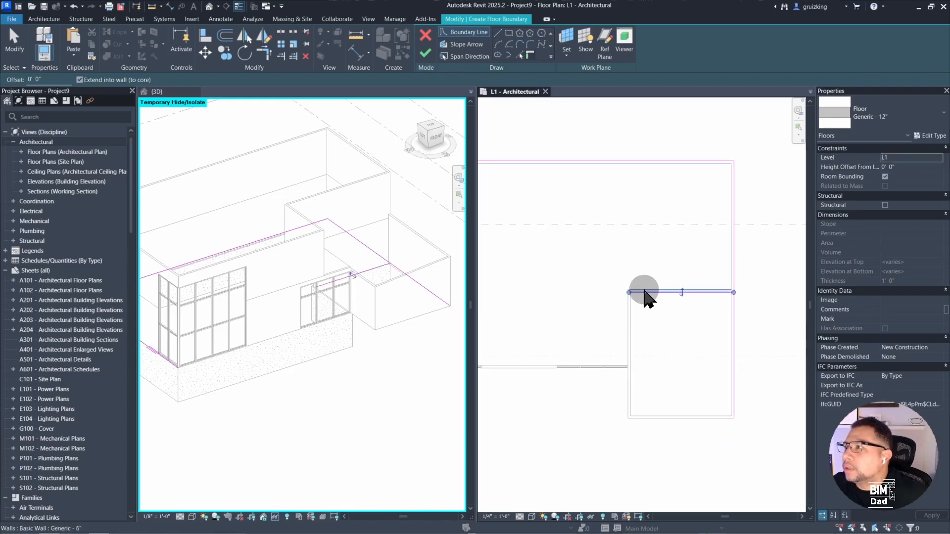
pyautogui.click(628, 337)
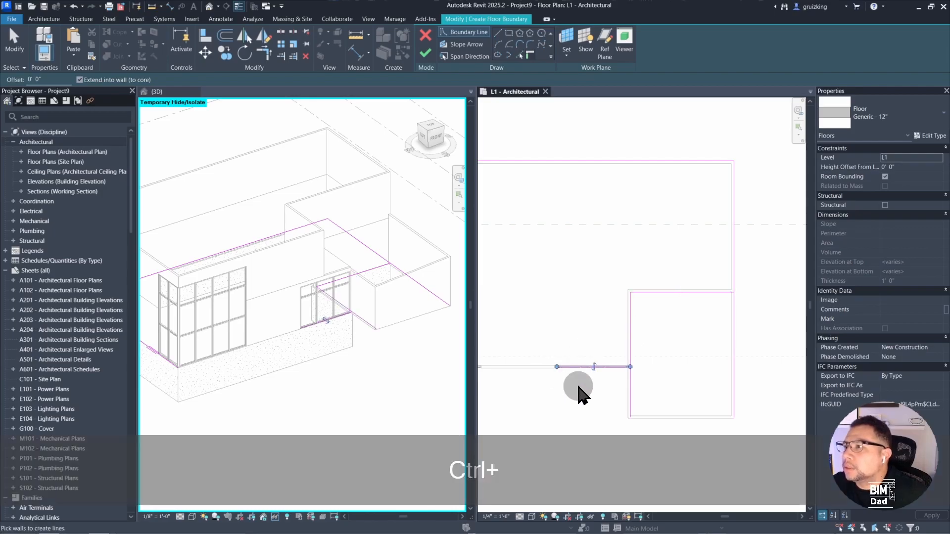
# Undo the boundary line picked on the south storefront curtain wall and pick the main south wall instead.
pyautogui.hotkey('ctrl', 'z')
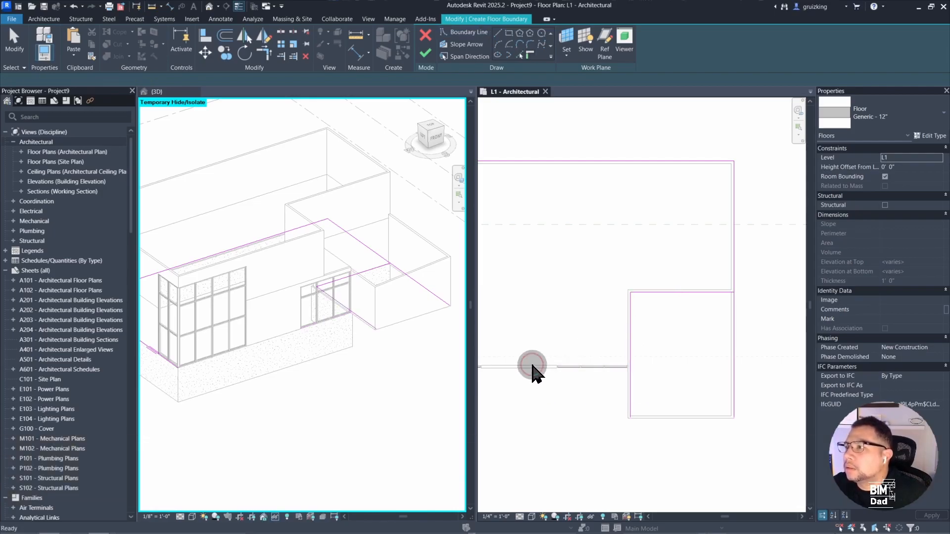
pyautogui.click(528, 378)
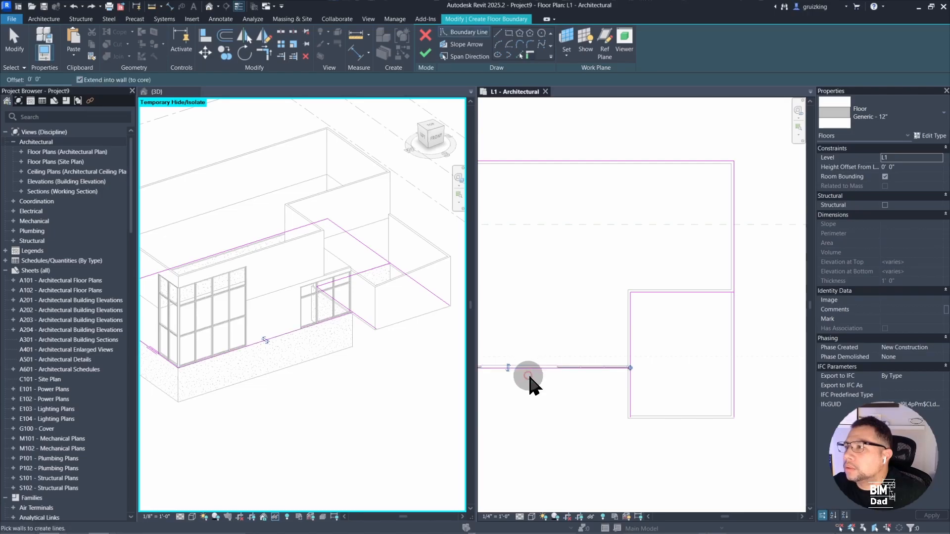
pyautogui.moveTo(530, 382); pyautogui.dragTo(716, 371, button='middle')
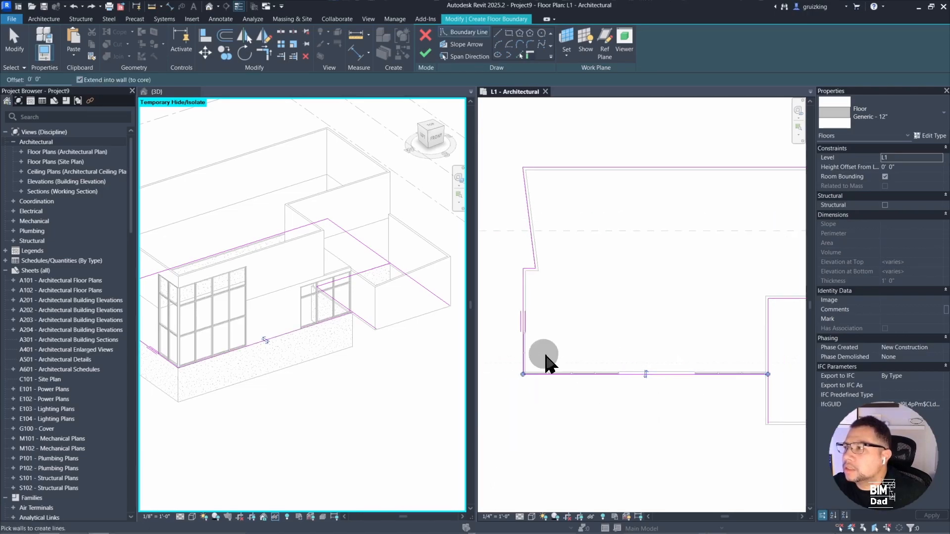
pyautogui.scroll(3, 524, 380)
pyautogui.scroll(-4, 532, 383)
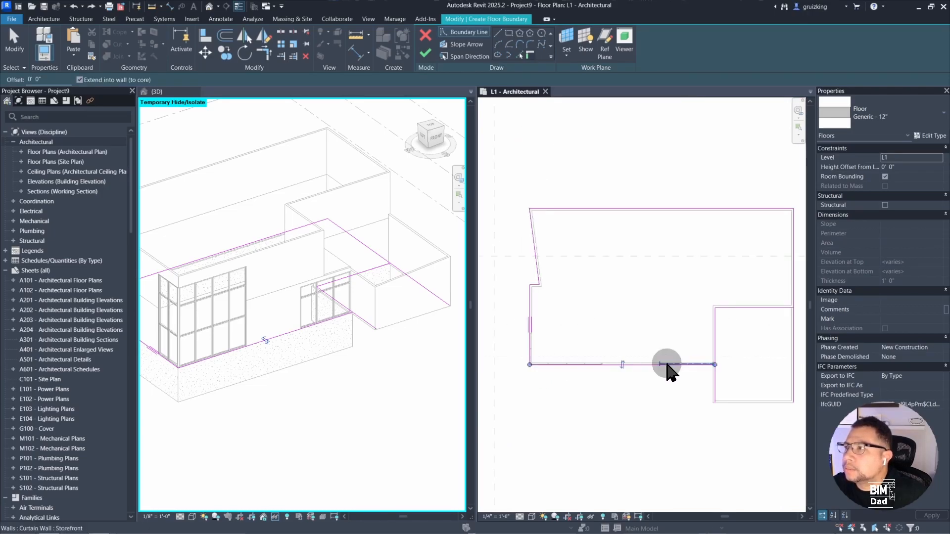
pyautogui.moveTo(663, 365); pyautogui.dragTo(568, 375, button='middle')
pyautogui.scroll(1, 711, 353)
pyautogui.scroll(1, 693, 347)
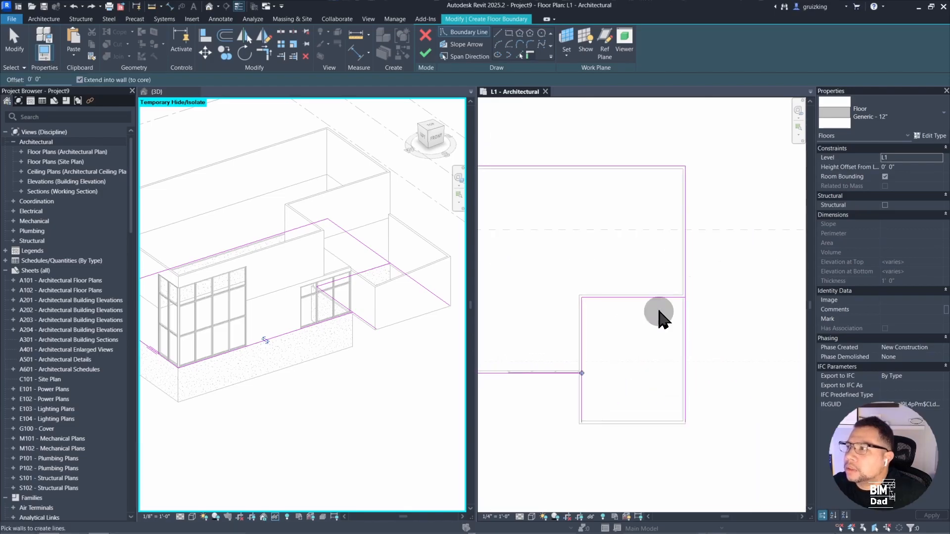
# Trim the southeast room's north boundary line and the east boundary line to a corner, excluding that room from the floor.
pyautogui.press('Escape')
pyautogui.press('Escape')
pyautogui.press('Escape')
pyautogui.moveTo(636, 377); pyautogui.dragTo(651, 375, button='middle')
pyautogui.press('t')
pyautogui.press('r')
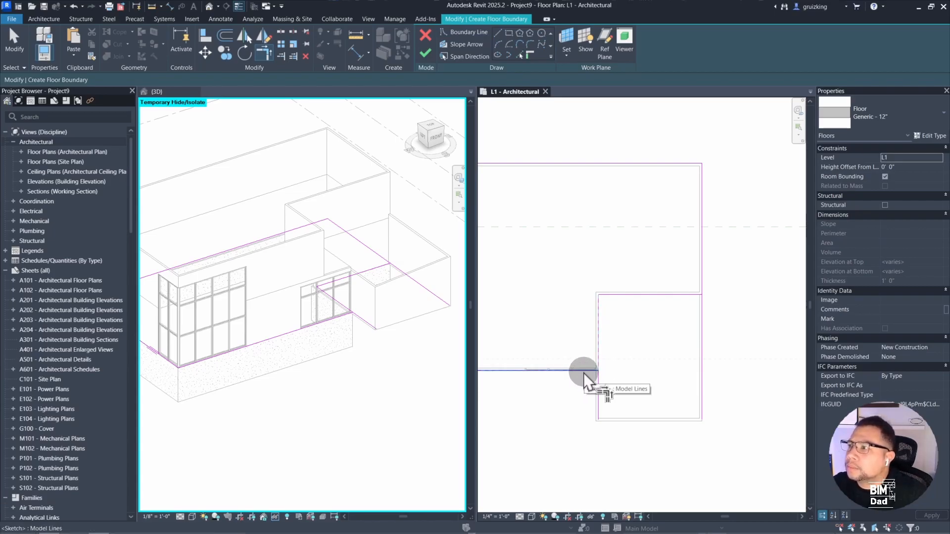
pyautogui.click(667, 301)
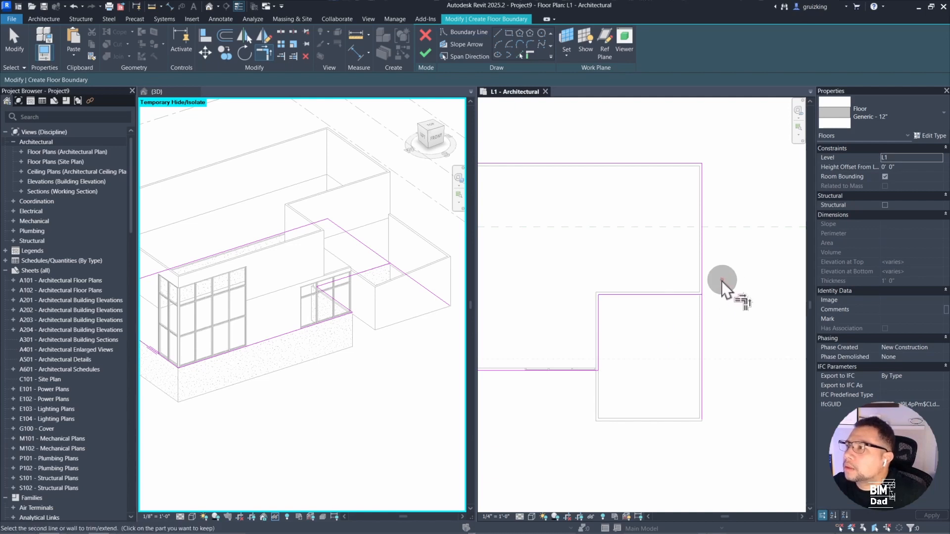
pyautogui.click(703, 275)
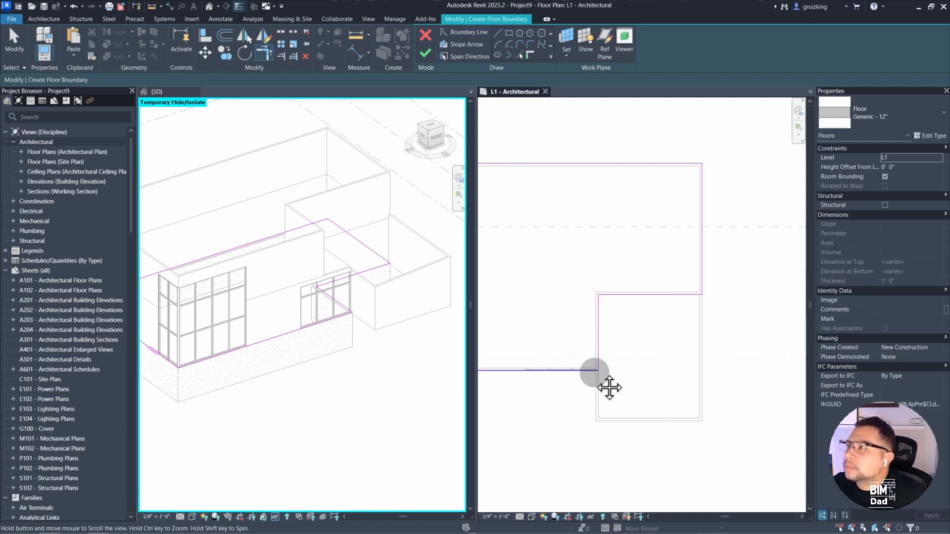
# Finish the floor boundary and attach the walls below to the floor's bottom.
pyautogui.moveTo(610, 388); pyautogui.dragTo(738, 384, button='middle')
pyautogui.scroll(-2, 540, 243)
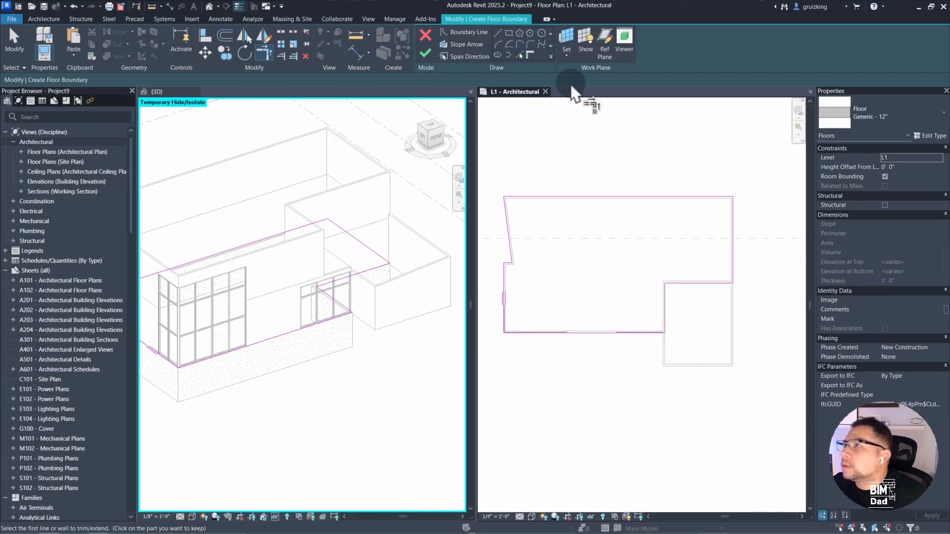
pyautogui.click(428, 54)
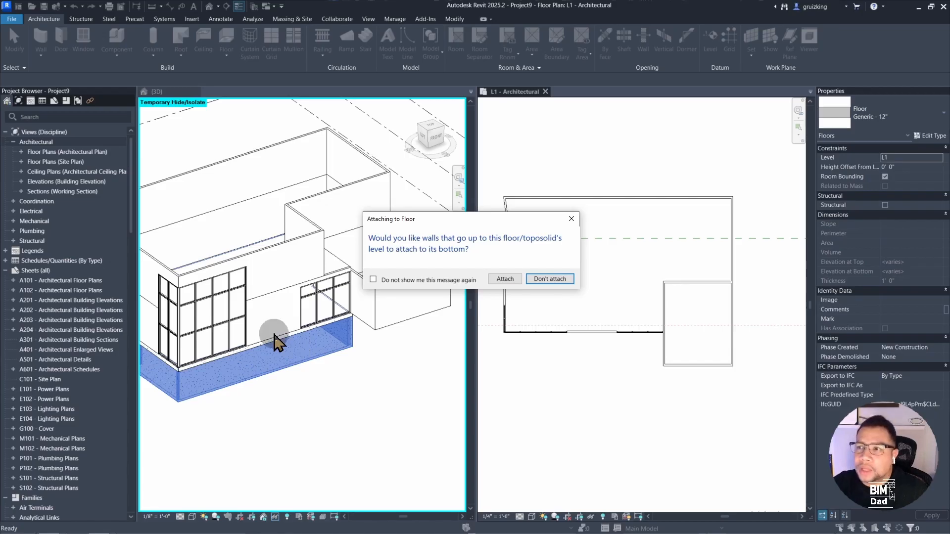
pyautogui.click(505, 279)
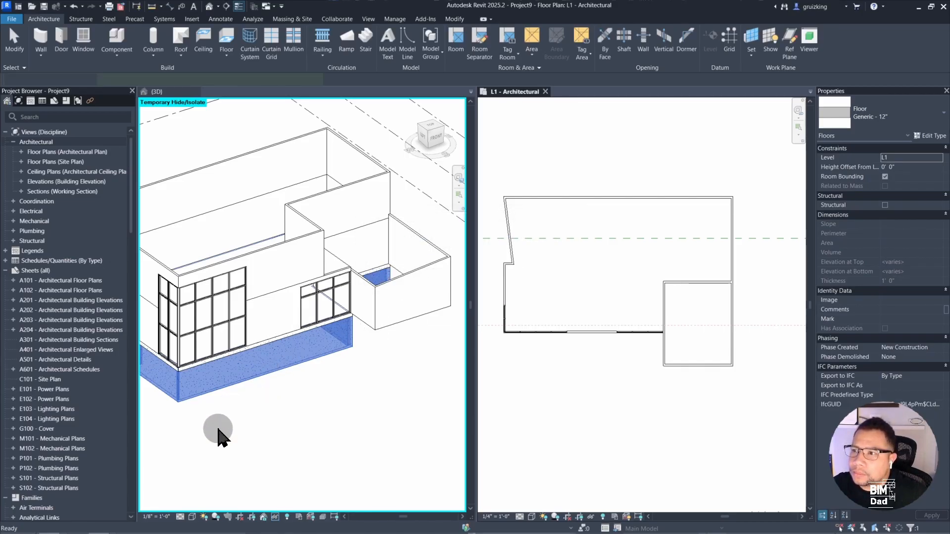
# Inspect in 3D how the new floor's edge meets the concrete walls at the building's front corner.
pyautogui.click(183, 384)
pyautogui.scroll(5, 182, 378)
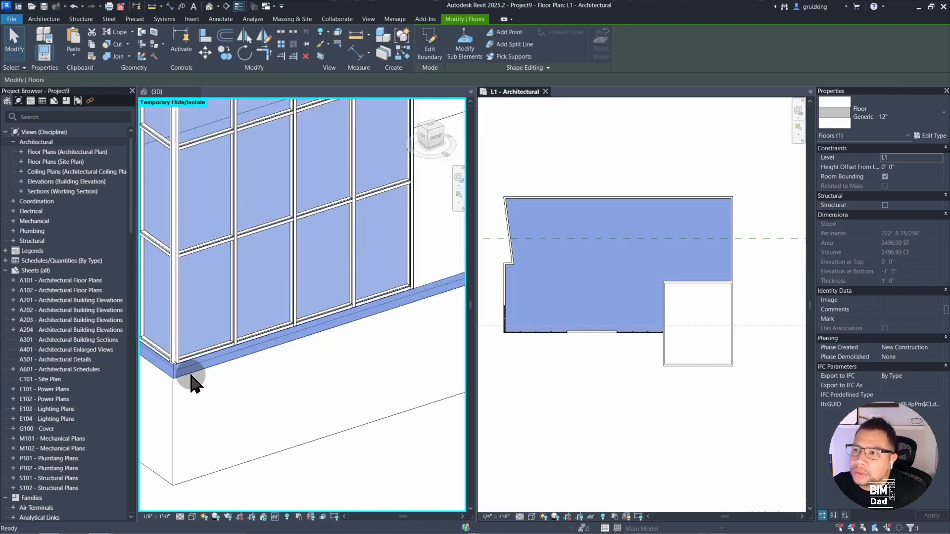
pyautogui.keyDown('shift'); pyautogui.moveTo(195, 396); pyautogui.dragTo(239, 321, button='middle'); pyautogui.keyUp('shift')
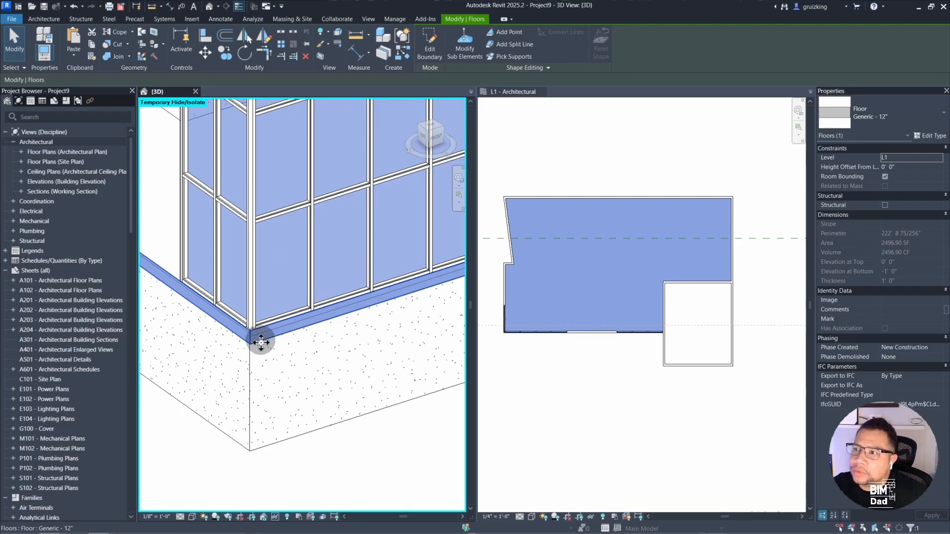
pyautogui.scroll(-8, 261, 342)
pyautogui.press('Escape')
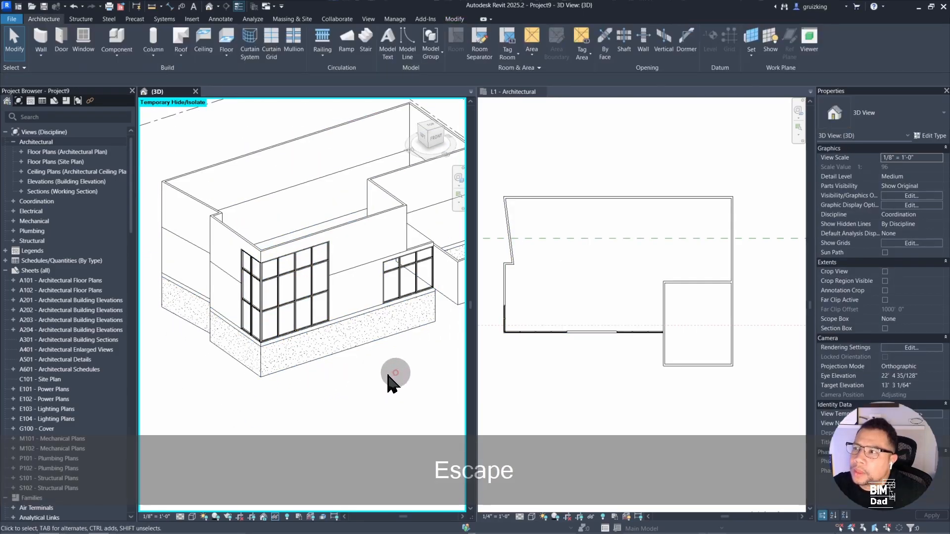
pyautogui.moveTo(391, 381); pyautogui.dragTo(369, 379, button='middle')
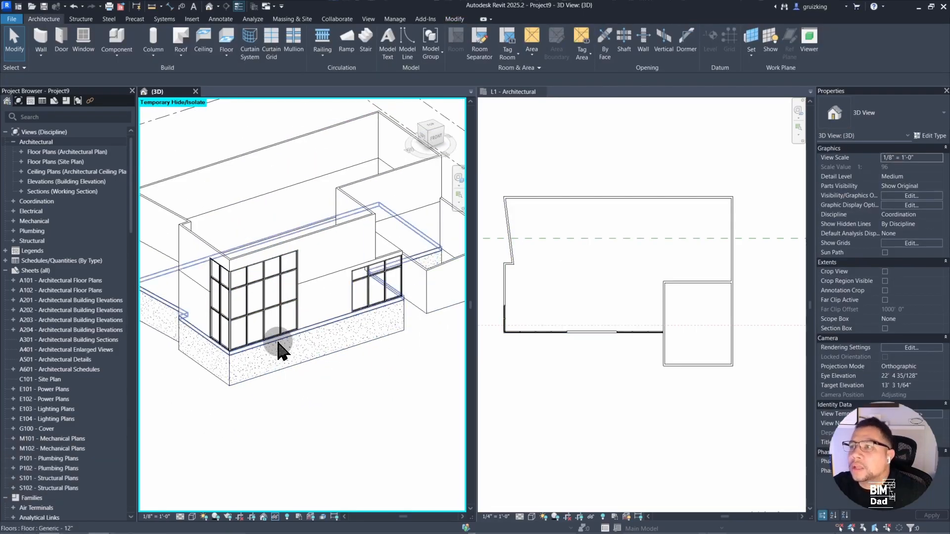
pyautogui.keyDown('shift'); pyautogui.moveTo(318, 333); pyautogui.dragTo(368, 300, button='middle'); pyautogui.keyUp('shift')
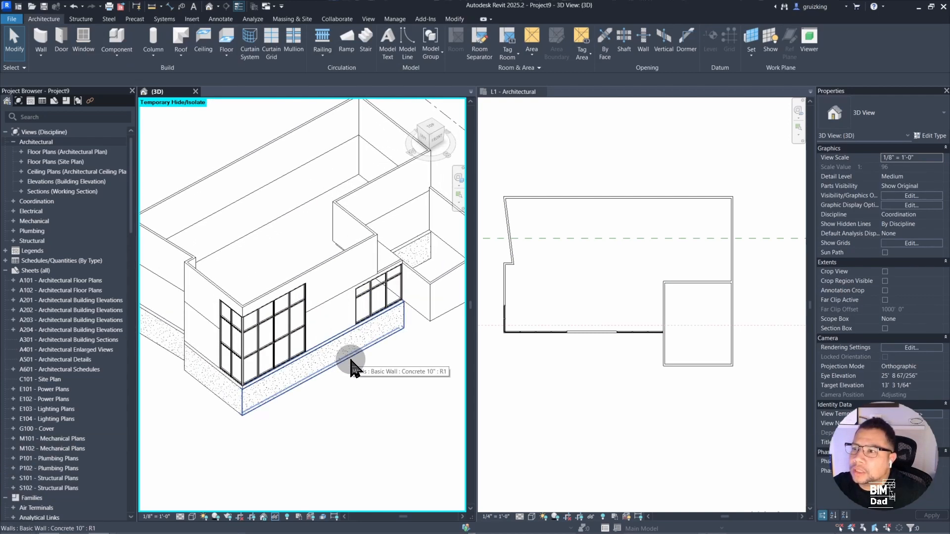
# Select the whole chain of Concrete 10" foundation walls and detach their tops from the floor.
pyautogui.press('Tab')
pyautogui.click(352, 368)
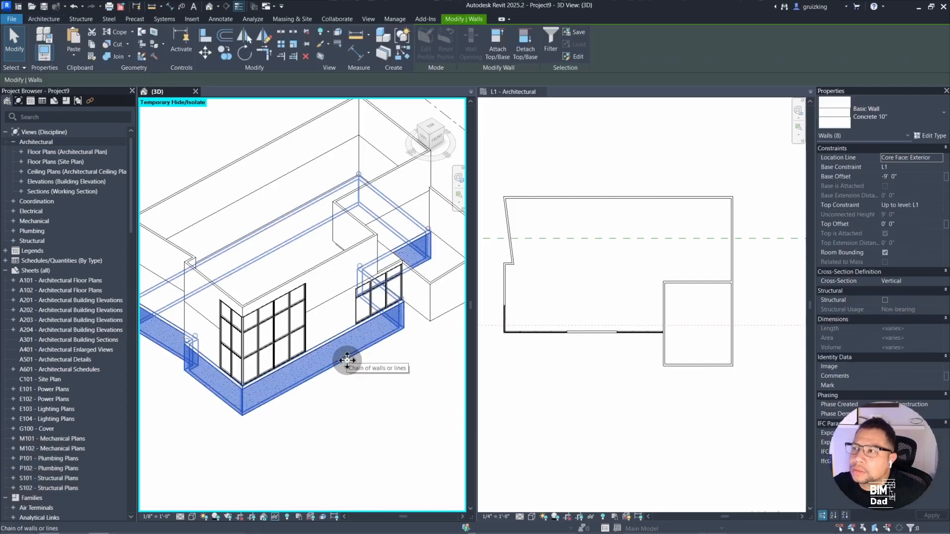
pyautogui.click(525, 54)
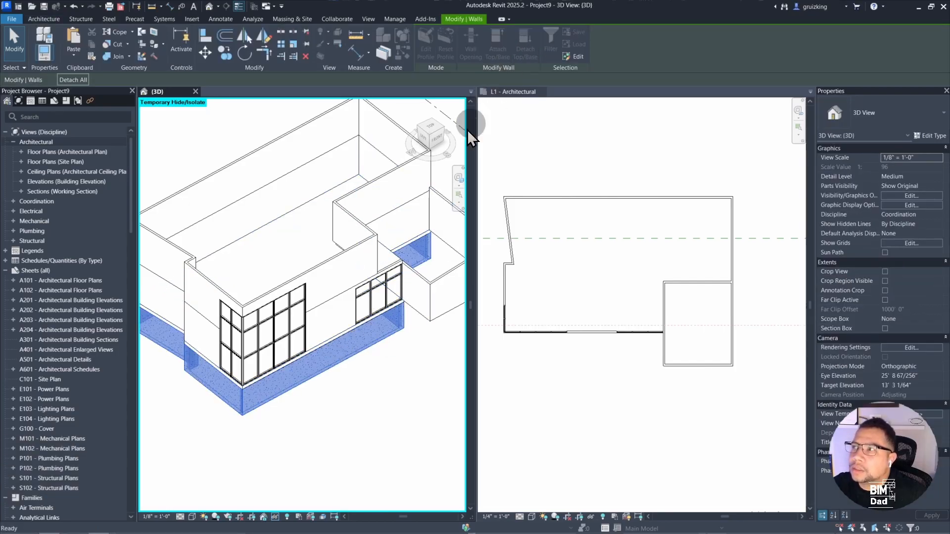
pyautogui.click(294, 255)
pyautogui.press('Escape')
pyautogui.press('Escape')
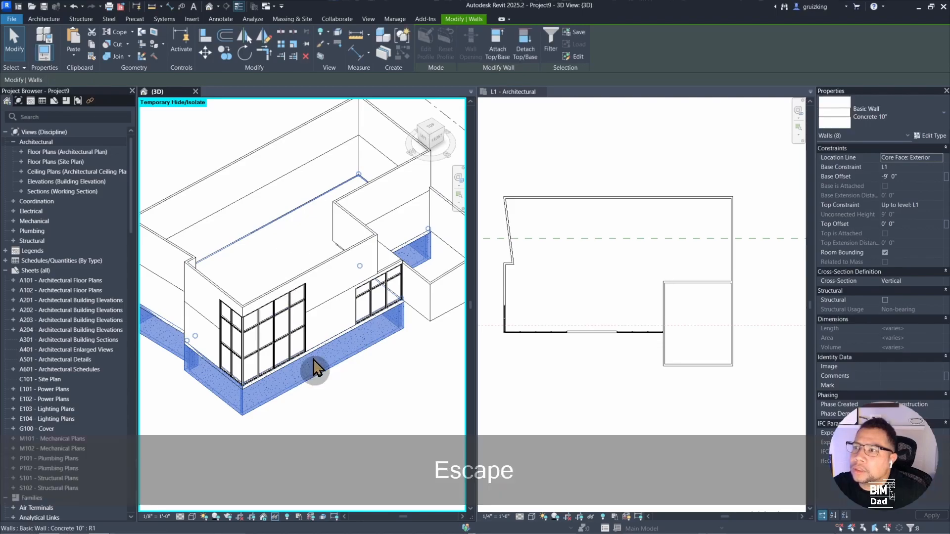
# Reopen the floor's boundary sketch and flip its wall-picked lines from the outer to the inner side of the walls.
pyautogui.doubleClick(292, 254)
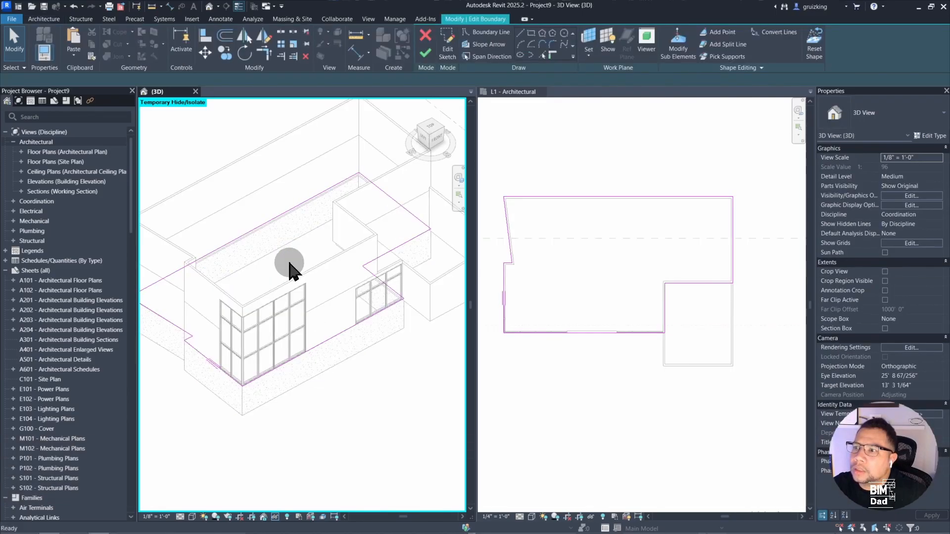
pyautogui.click(208, 366)
pyautogui.scroll(3, 230, 376)
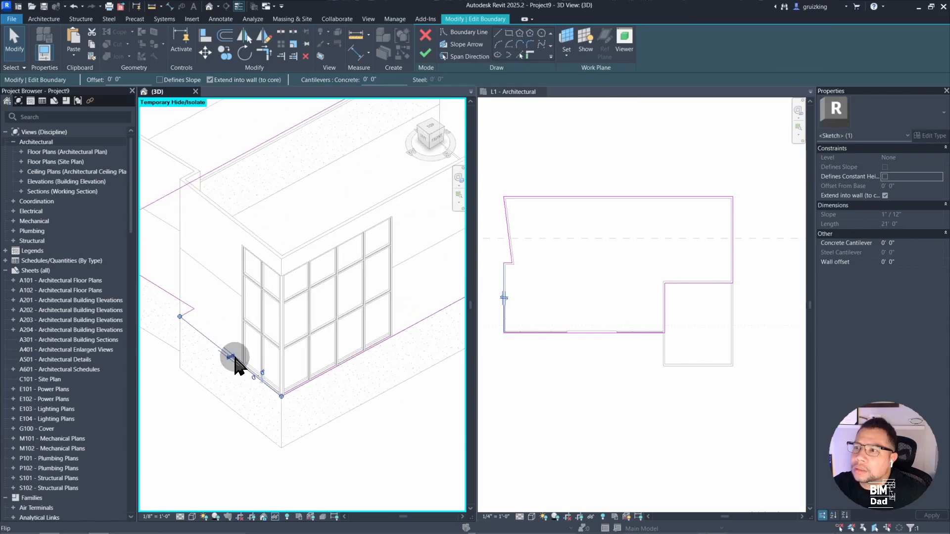
pyautogui.click(234, 358)
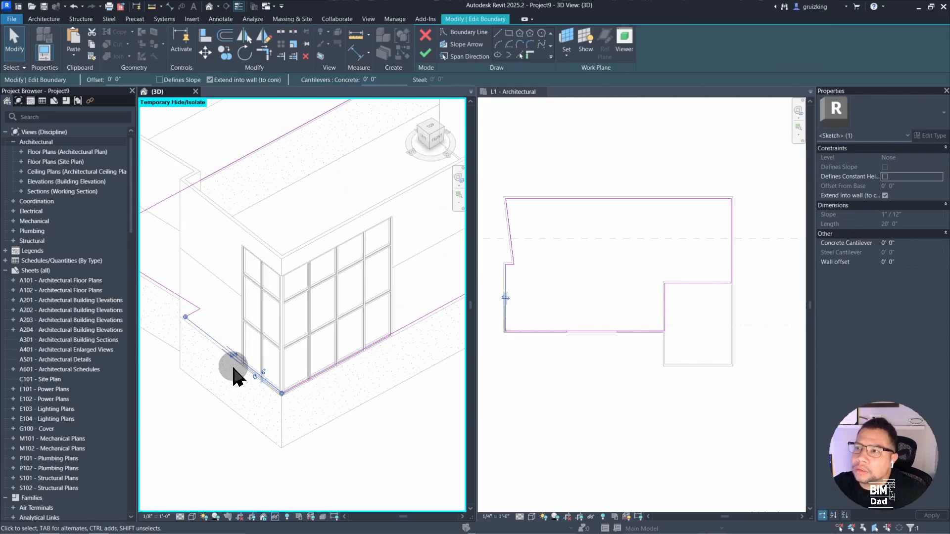
pyautogui.moveTo(283, 378); pyautogui.dragTo(316, 380, button='middle')
pyautogui.scroll(-1, 260, 336)
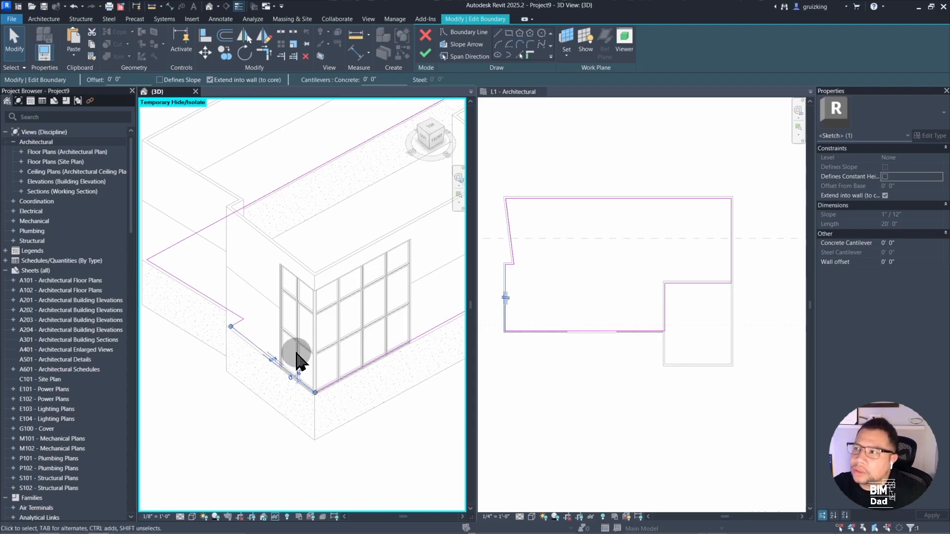
# Finish the floor boundary without attaching the walls below, and inspect the floor's edge at the building's front corner.
pyautogui.click(424, 51)
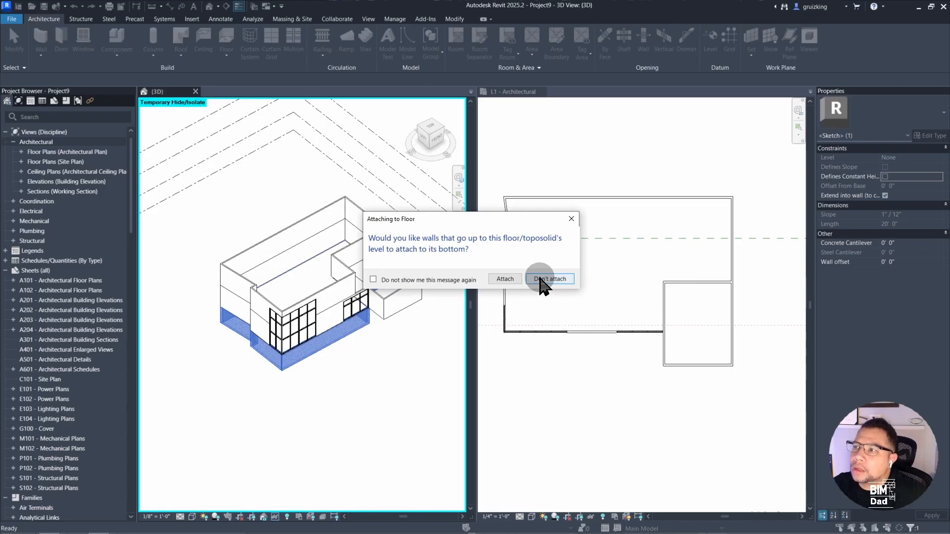
pyautogui.click(543, 279)
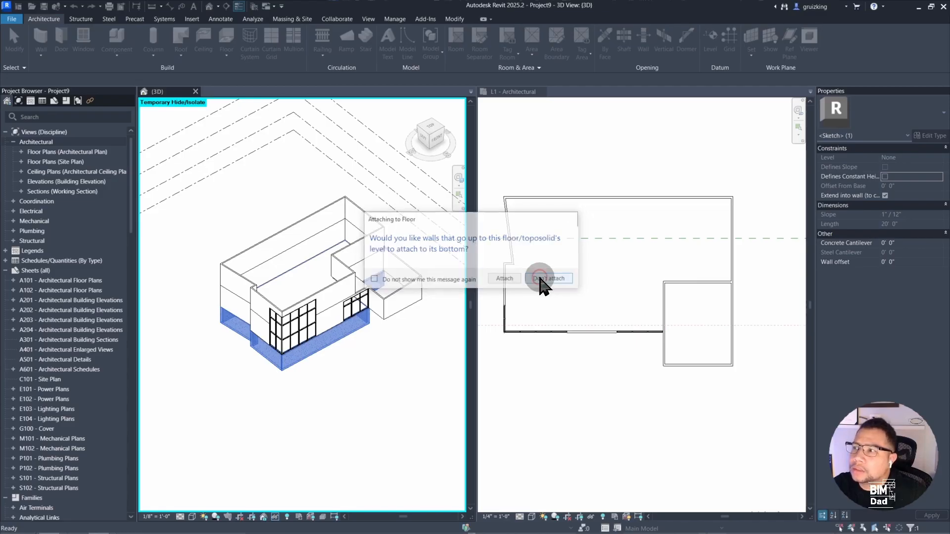
pyautogui.scroll(5, 296, 346)
pyautogui.moveTo(297, 347)
pyautogui.mouseDown(button='middle')
pyautogui.moveTo(355, 376)
pyautogui.moveTo(347, 403)
pyautogui.moveTo(261, 409)
pyautogui.mouseUp(button='middle')
pyautogui.scroll(-2, 267, 416)
pyautogui.moveTo(324, 406)
pyautogui.keyDown('shift'); pyautogui.mouseDown(button='middle')
pyautogui.moveTo(305, 371)
pyautogui.moveTo(174, 406)
pyautogui.moveTo(316, 403)
pyautogui.mouseUp(button='middle'); pyautogui.keyUp('shift')
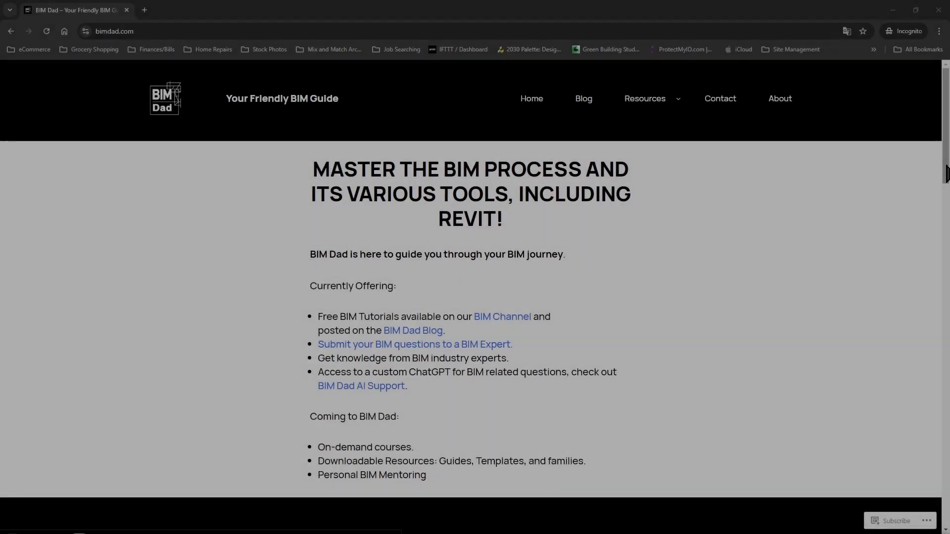
pyautogui.scroll(-1, 946, 188)
pyautogui.moveTo(946, 188); pyautogui.dragTo(889, 525)
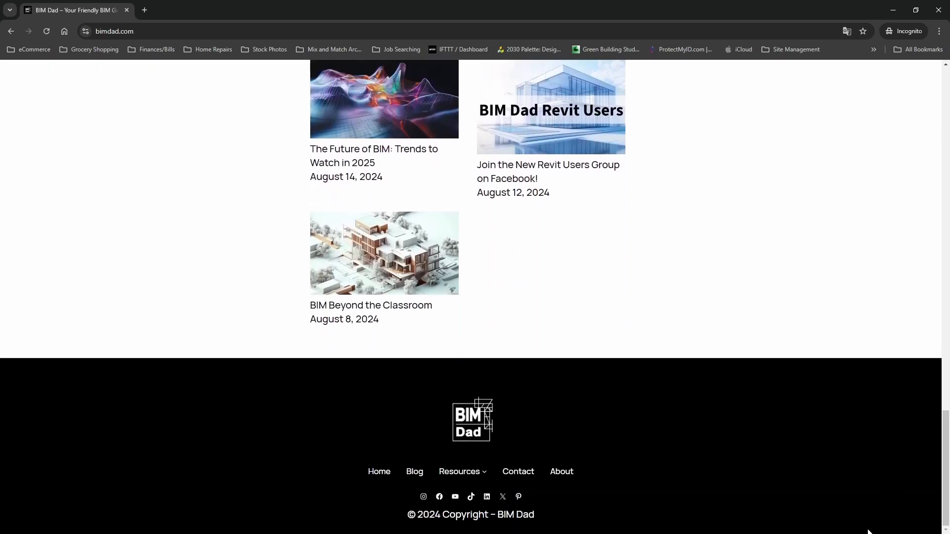